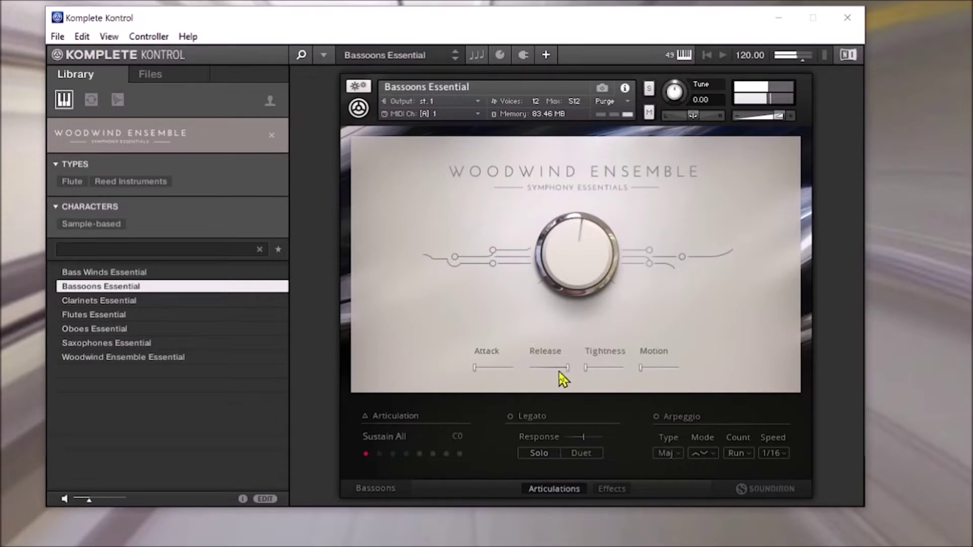
Turn up the large central knob for the bassoons and switch the articulation to Staccato
drag(582, 223, 585, 203)
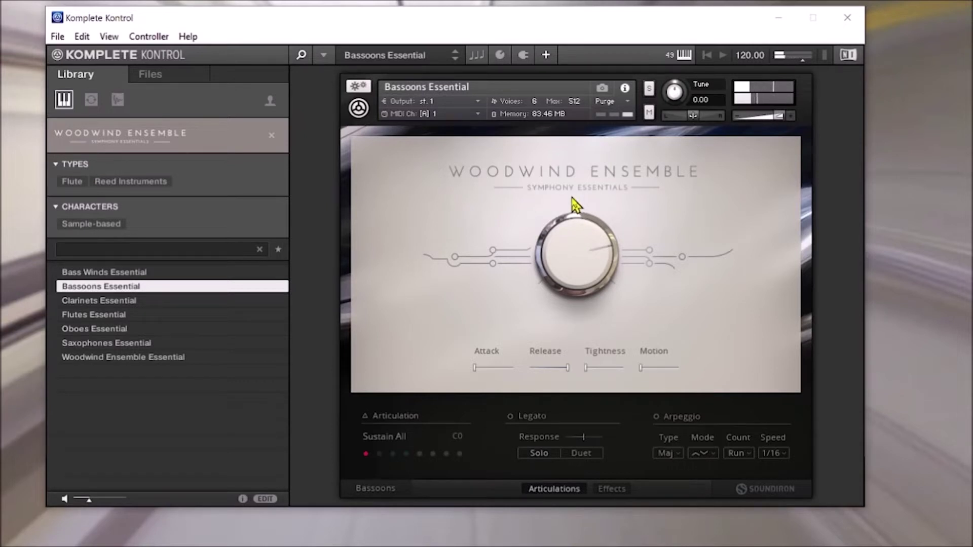
click(380, 454)
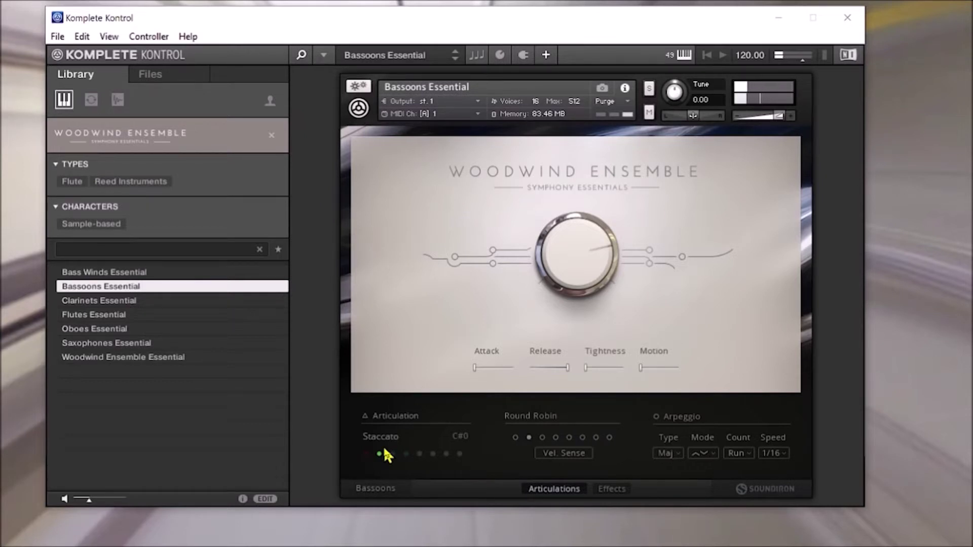
Enable the bassoon arpeggio, set its type to Min, and choose a different arpeggio speed
click(655, 417)
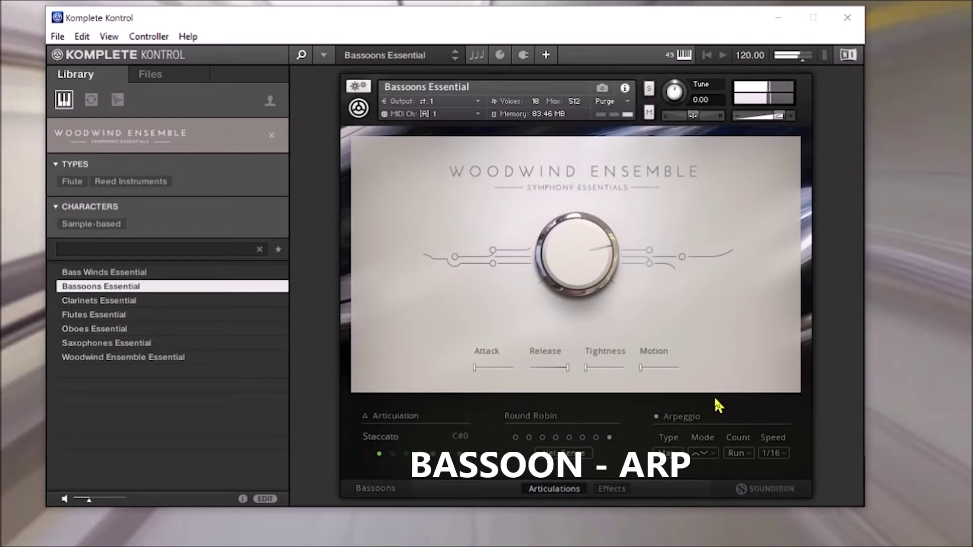
click(677, 452)
click(676, 391)
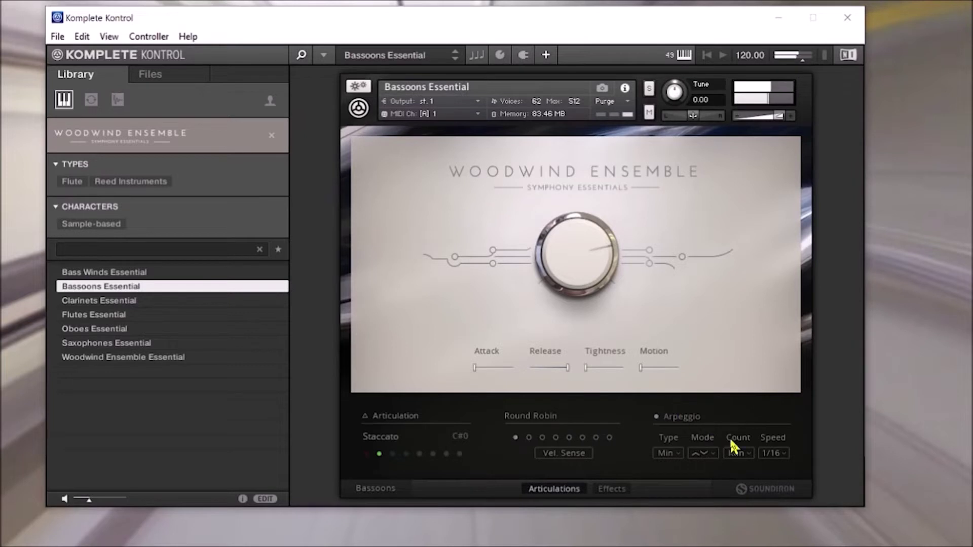
click(781, 454)
click(778, 420)
Load Clarinets Essential and raise its central knob and instrument volume
key(Down)
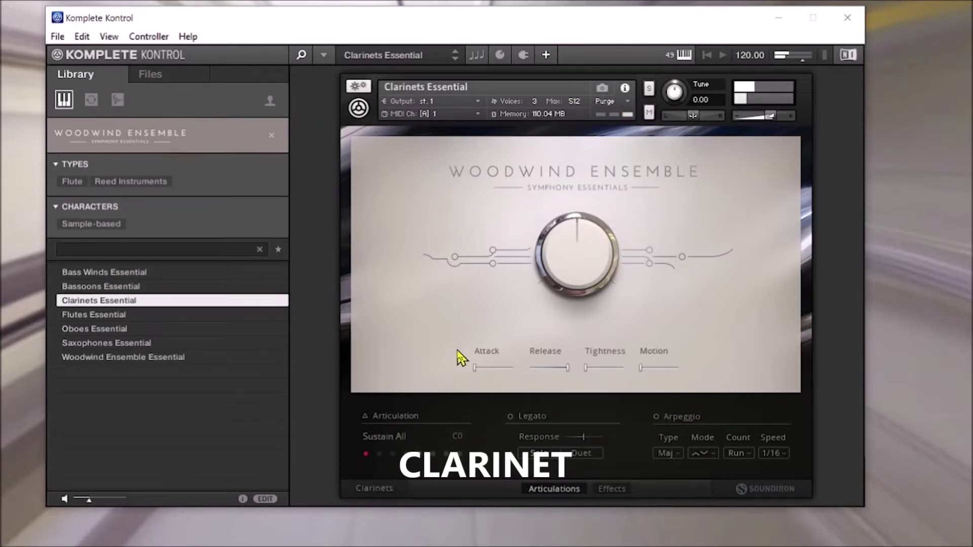
drag(601, 261, 631, 171)
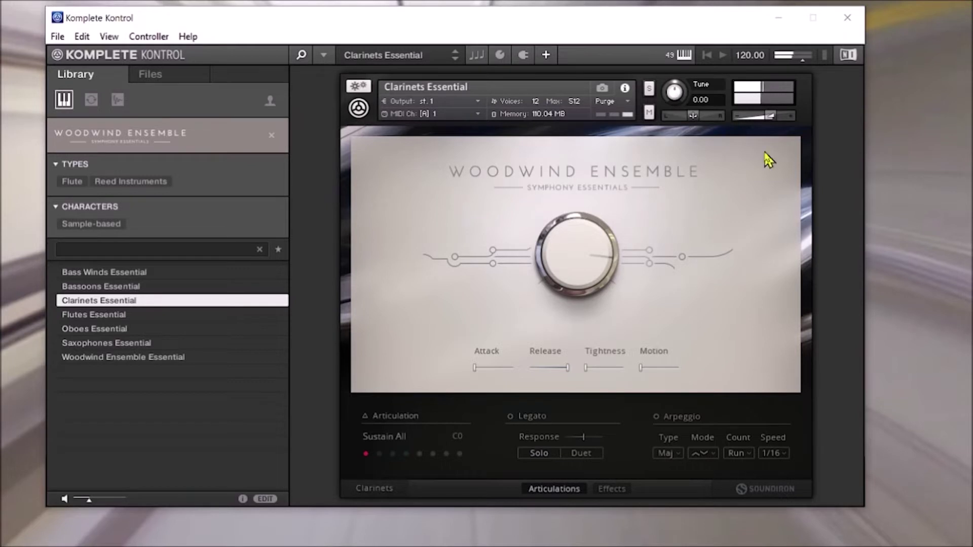
drag(770, 116, 777, 115)
Switch the clarinets to the Staccato articulation and enable the arpeggio with the type Min7
click(379, 454)
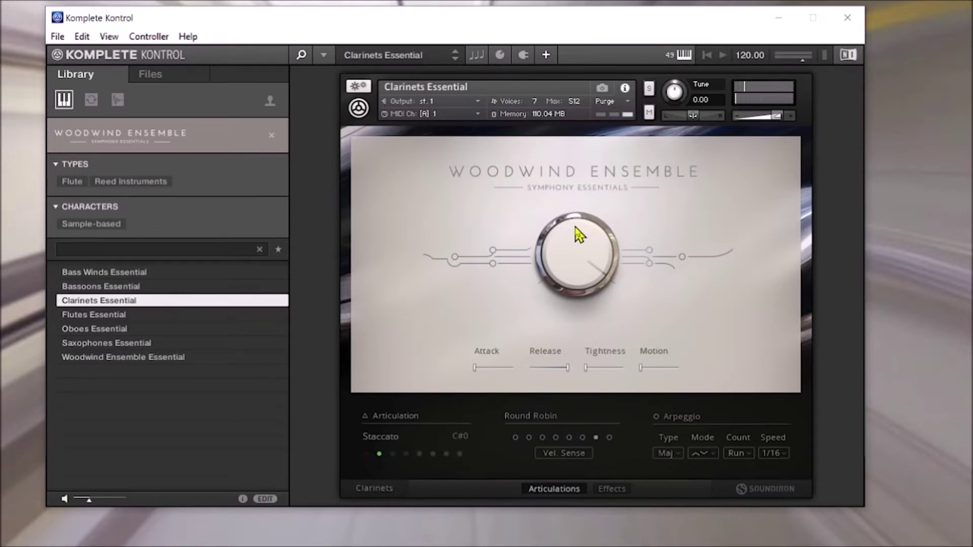
click(655, 416)
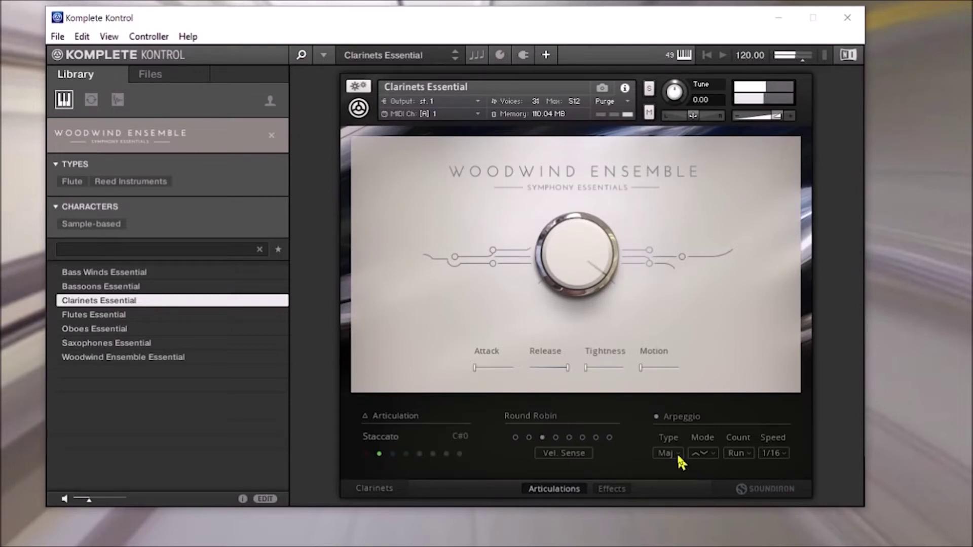
click(678, 456)
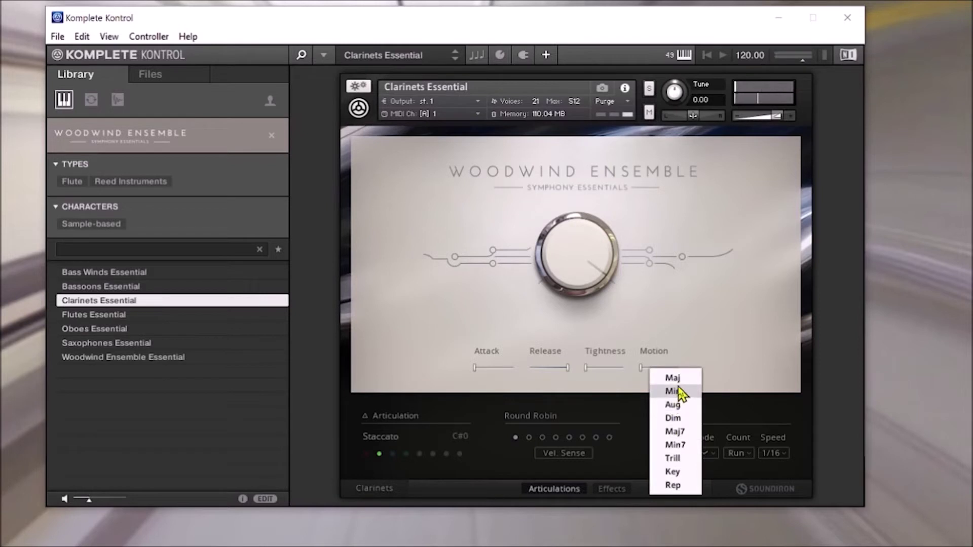
click(681, 446)
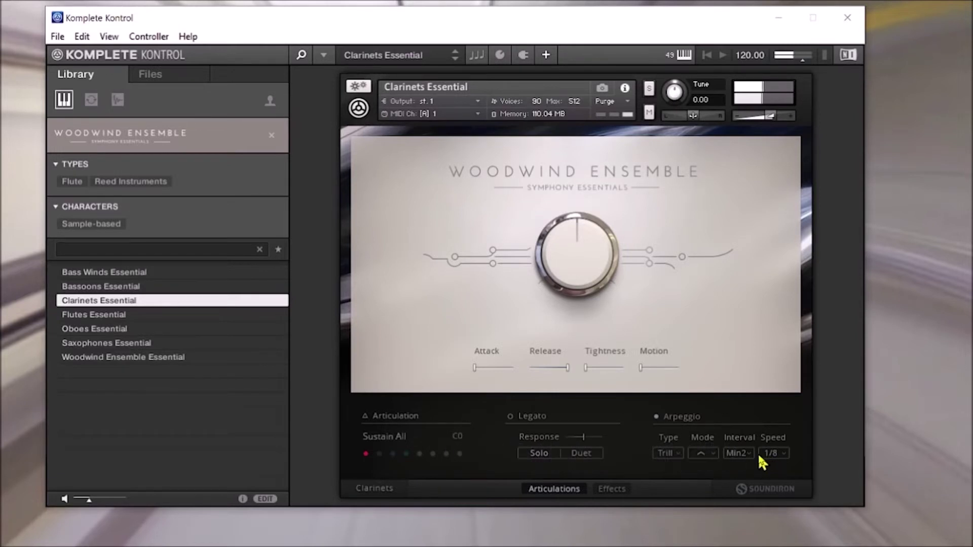
Set the clarinet trill speed to 1/16 and turn up the large central knob
click(779, 462)
click(778, 445)
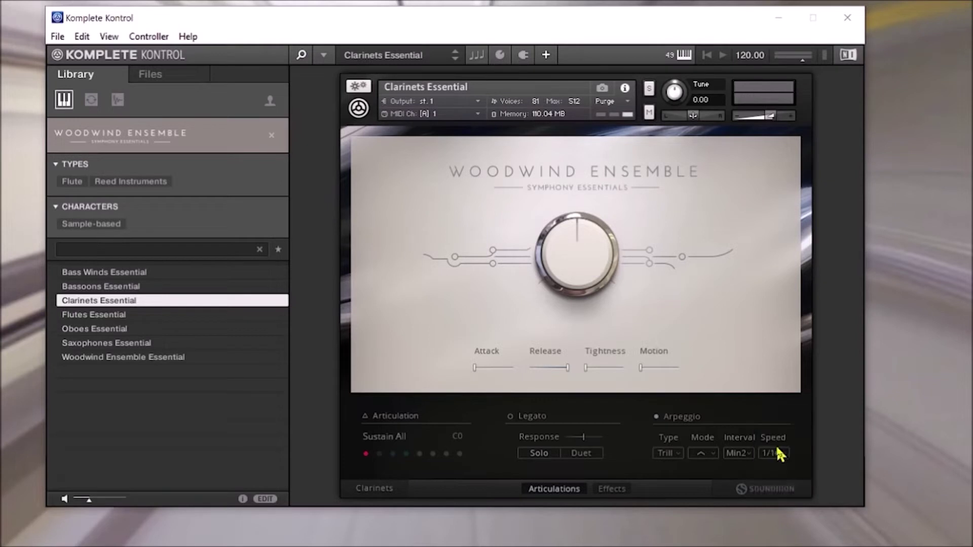
drag(589, 262, 575, 181)
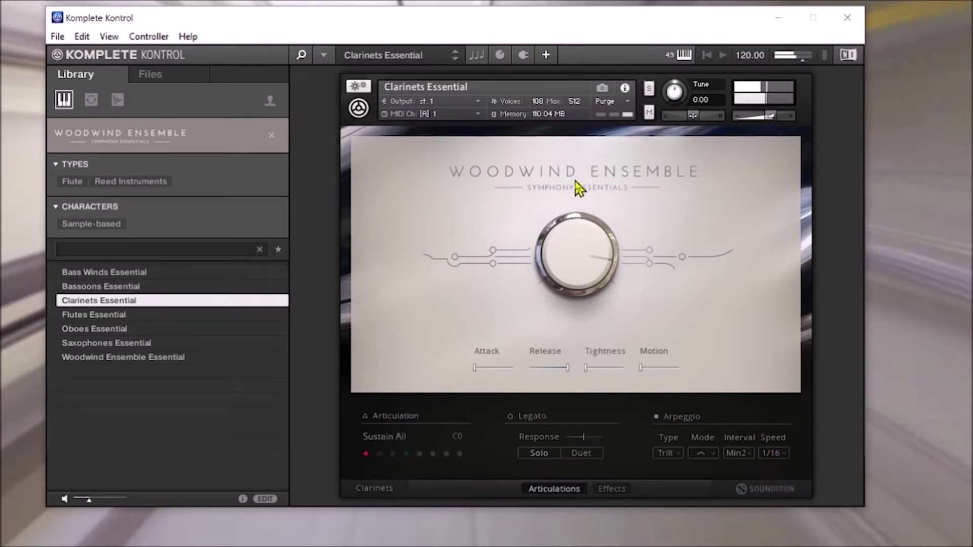
Load Flutes Essential, with its central knob turned far up and the Staccato articulation selected
click(154, 316)
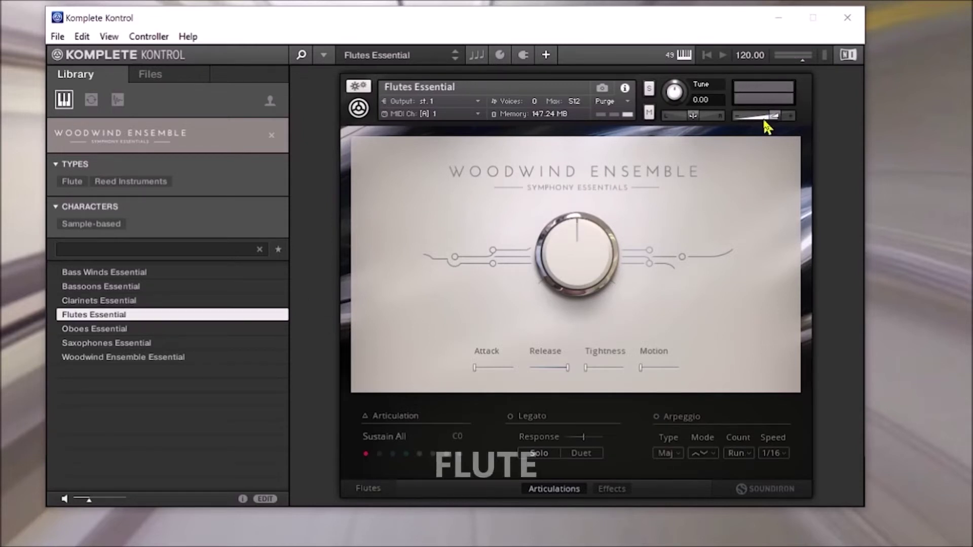
drag(614, 241, 593, 172)
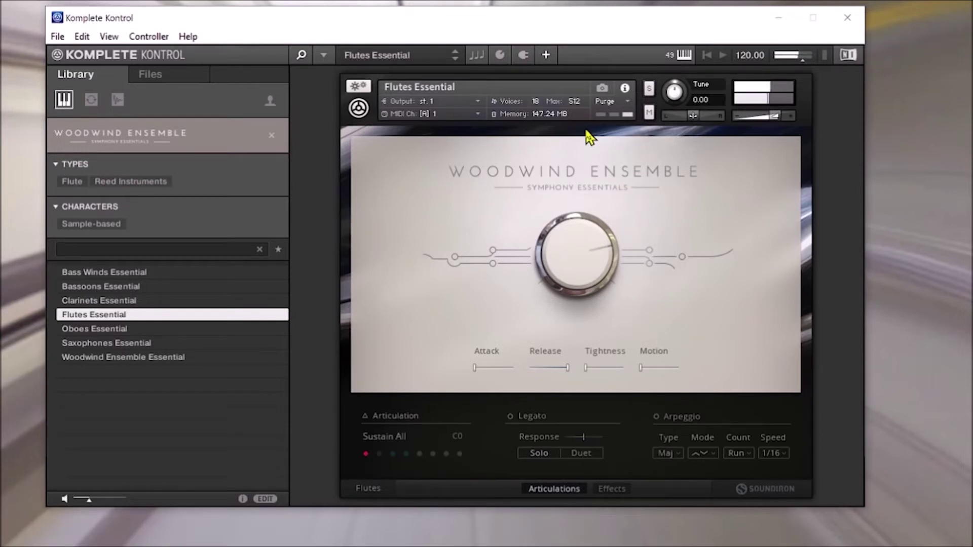
mouse_move(592, 271)
drag(592, 271, 591, 224)
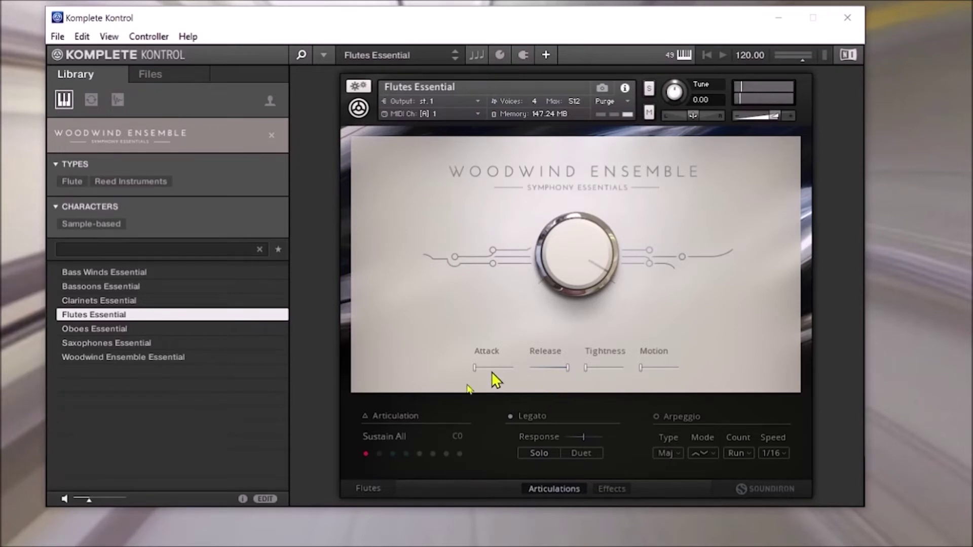
click(377, 455)
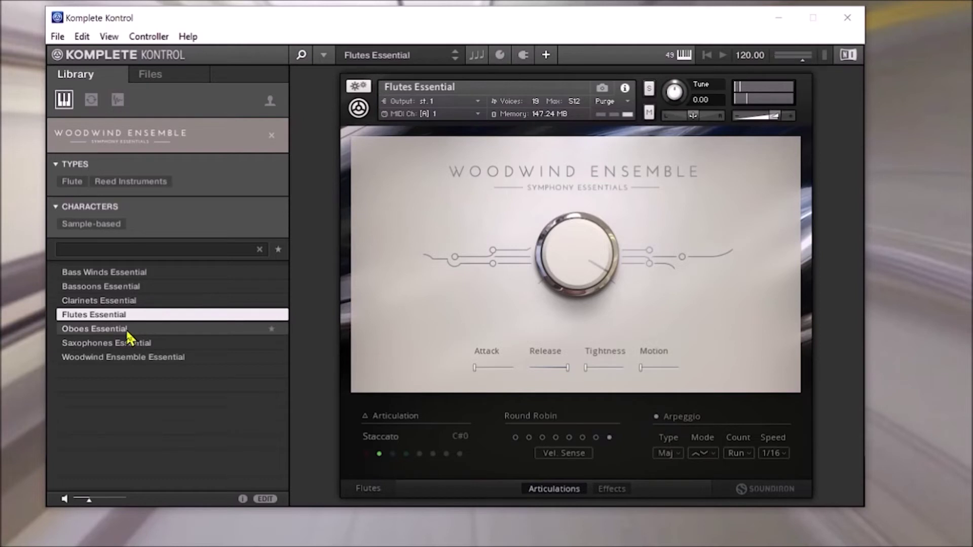
Turn up the central knob for the flute trill and set its speed to 1/32
drag(533, 237, 588, 173)
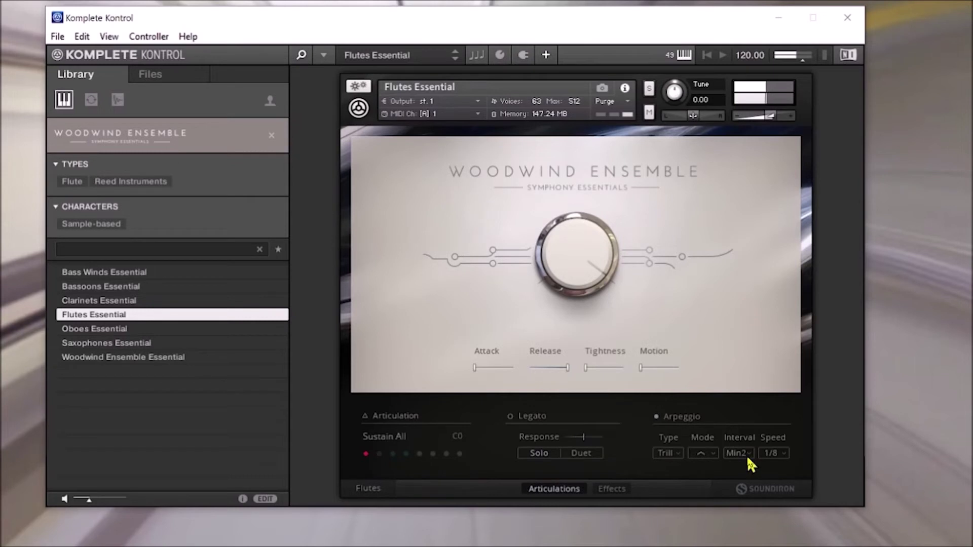
click(765, 454)
click(778, 474)
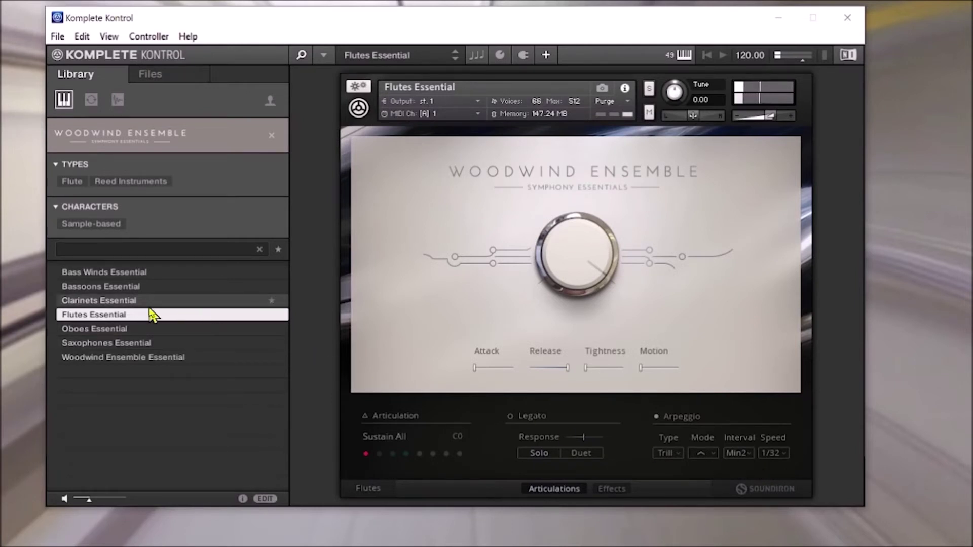
Load Oboes Essential, turn up its central knob, and raise the instrument volume slightly
click(126, 328)
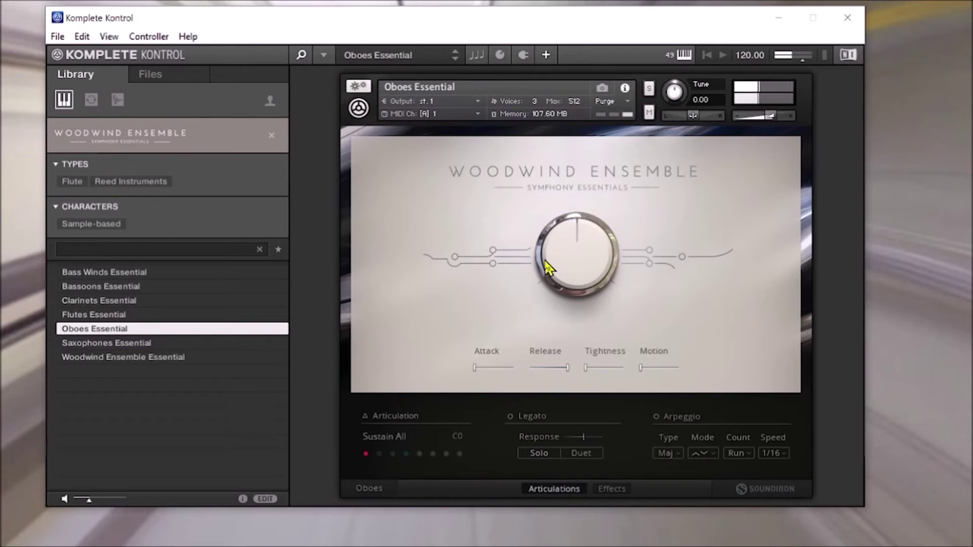
drag(591, 261, 602, 214)
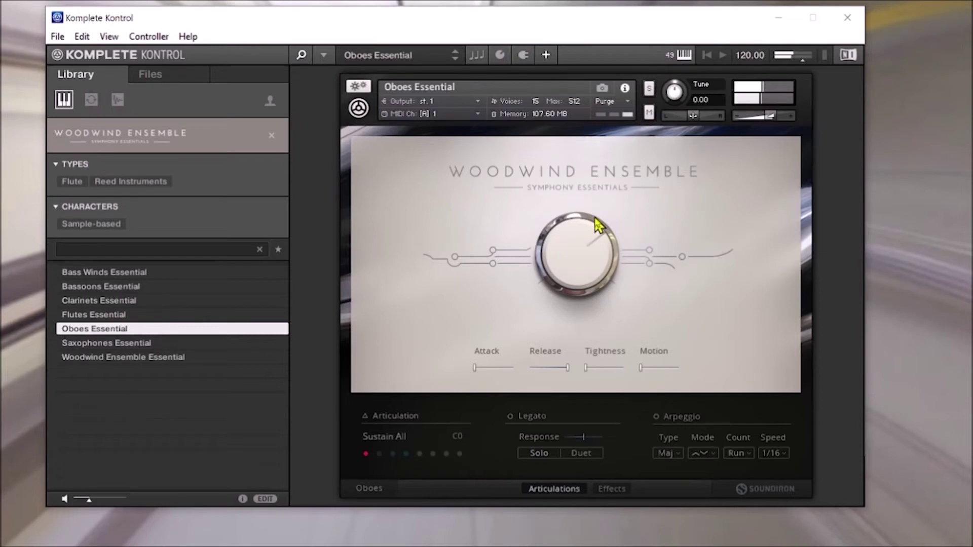
drag(586, 249, 600, 236)
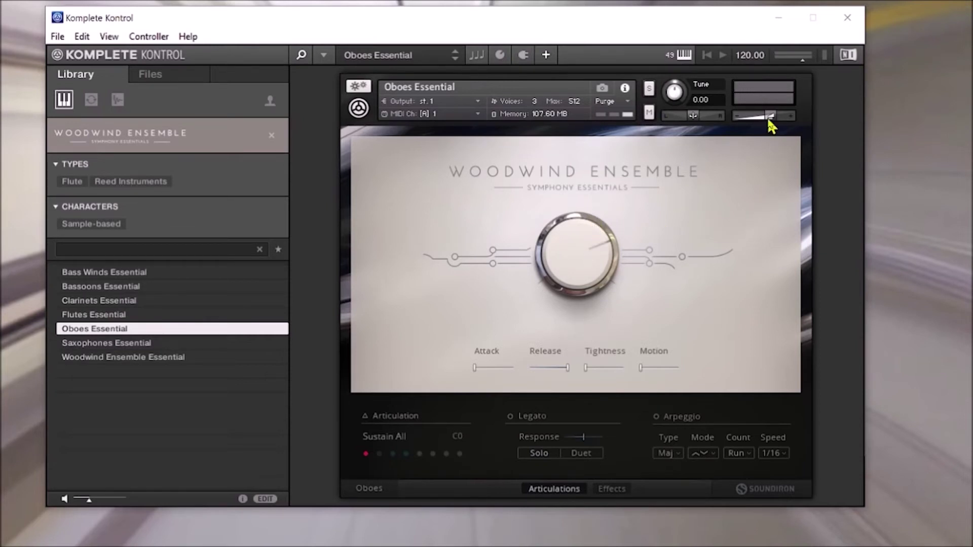
drag(767, 118, 772, 118)
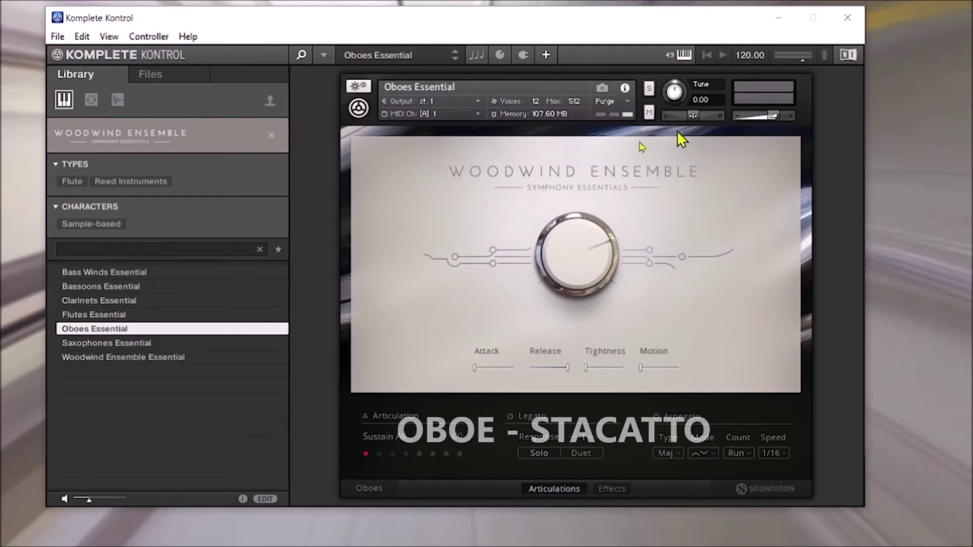
Try the oboe's Staccato and the neighbouring articulation, and enable the arpeggio
click(377, 454)
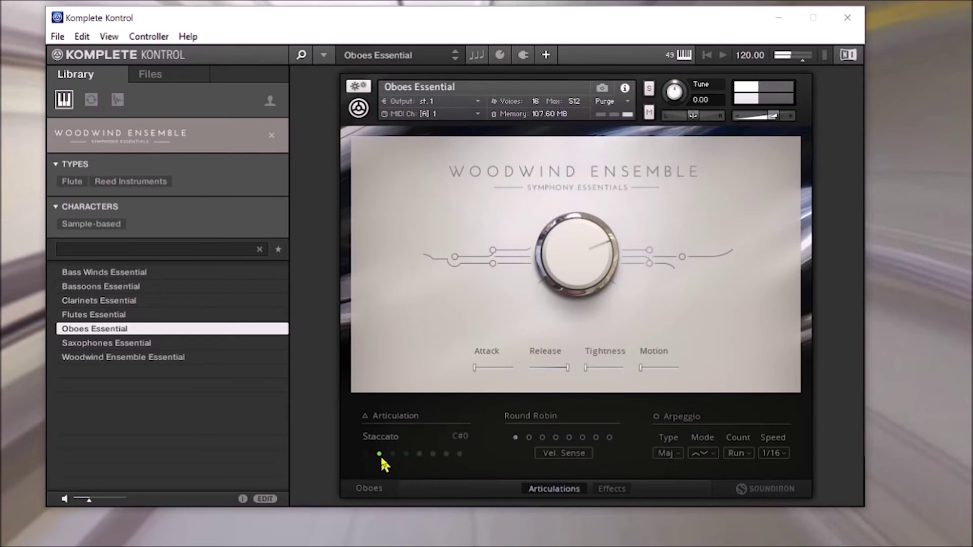
click(393, 453)
click(655, 417)
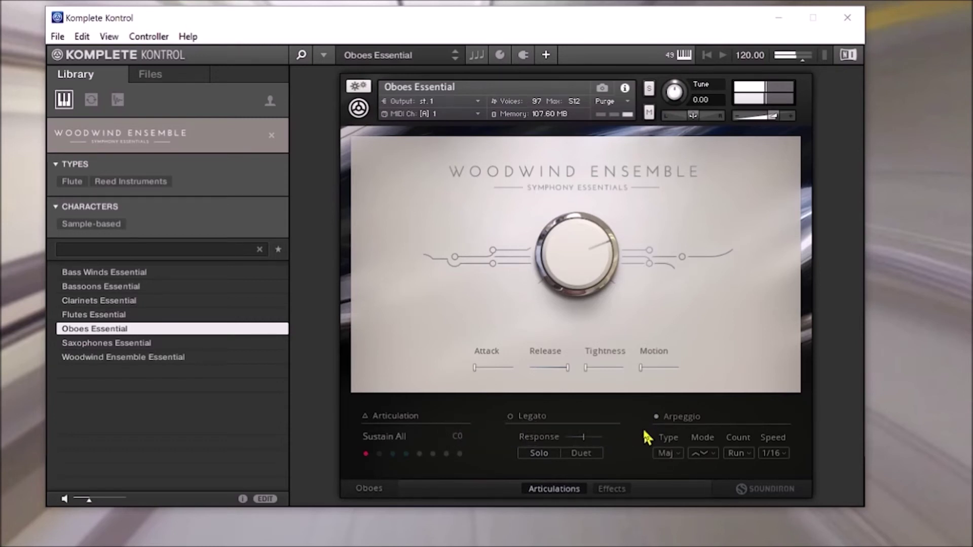
Turn the oboe's central knob up further and raise Tightness and Motion to their maximum of 100%
drag(582, 276, 580, 251)
drag(588, 370, 741, 376)
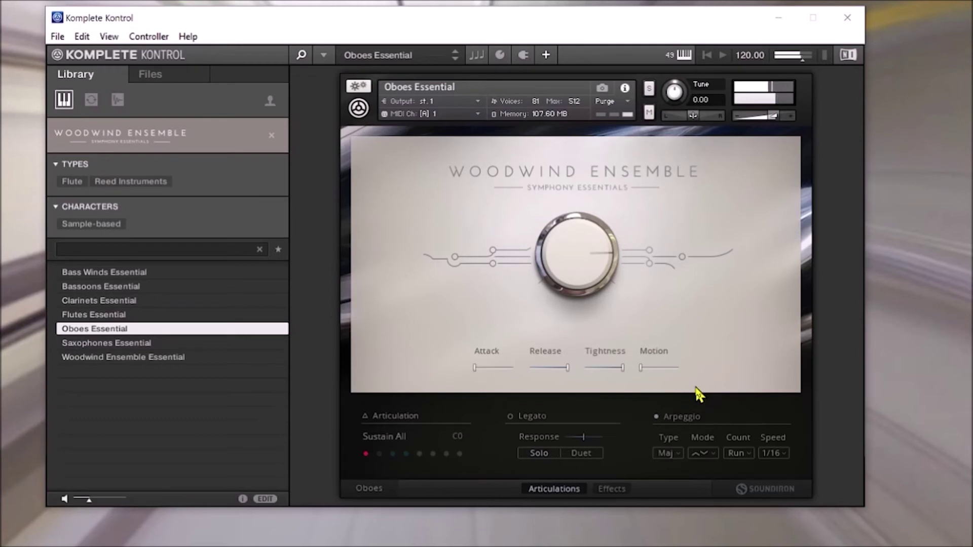
drag(645, 369, 760, 369)
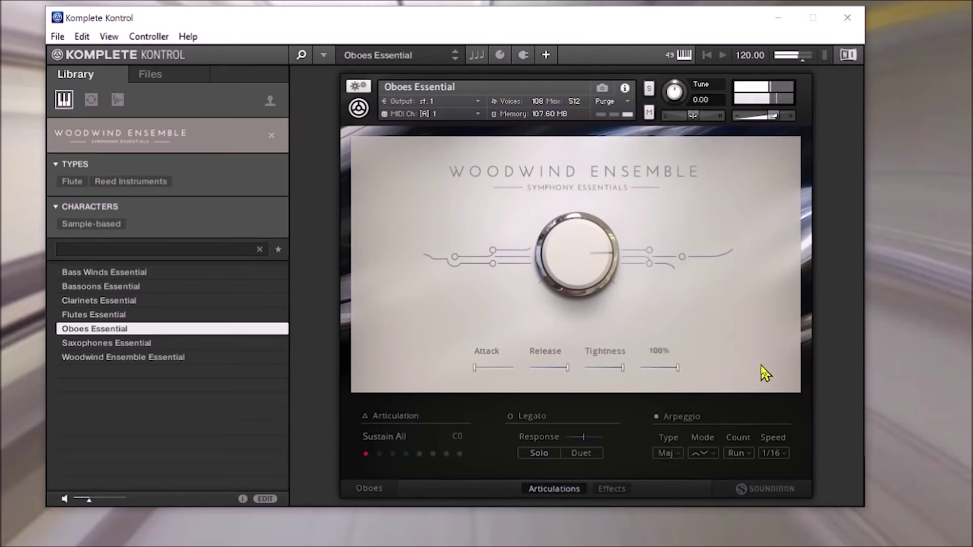
Set the oboe arpeggio type to Trill and its speed to 1/32
click(677, 454)
click(679, 461)
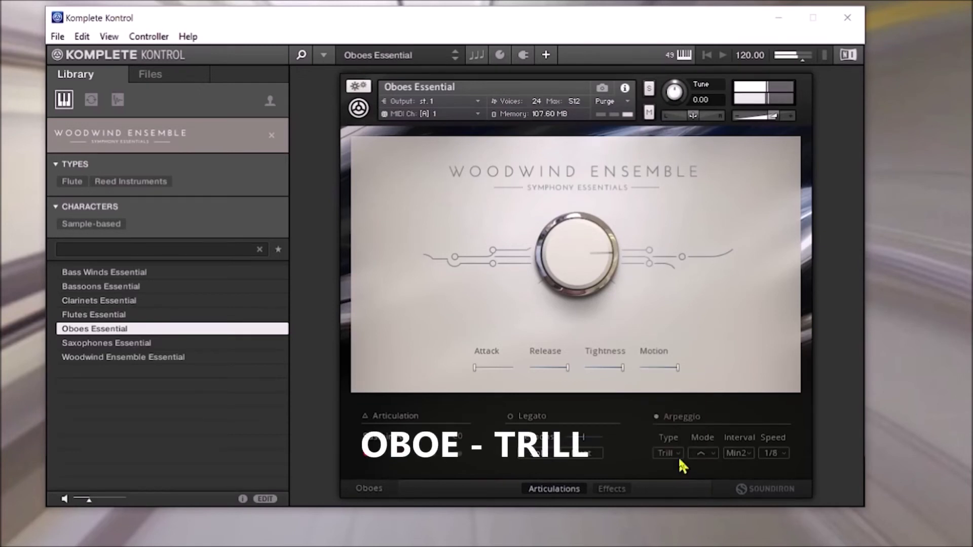
click(780, 454)
click(783, 473)
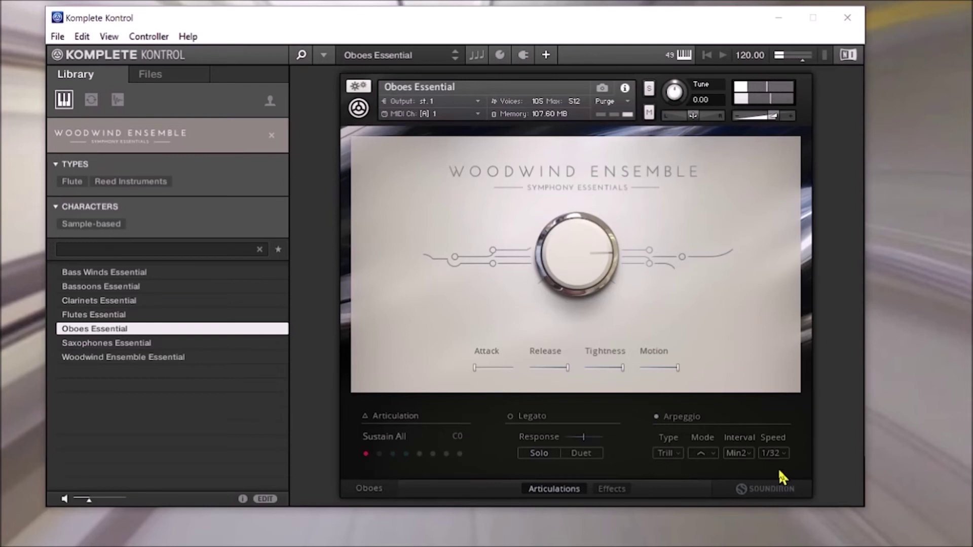
Try the Min2 interval for the oboe trill and set the interval to Perf5
click(746, 453)
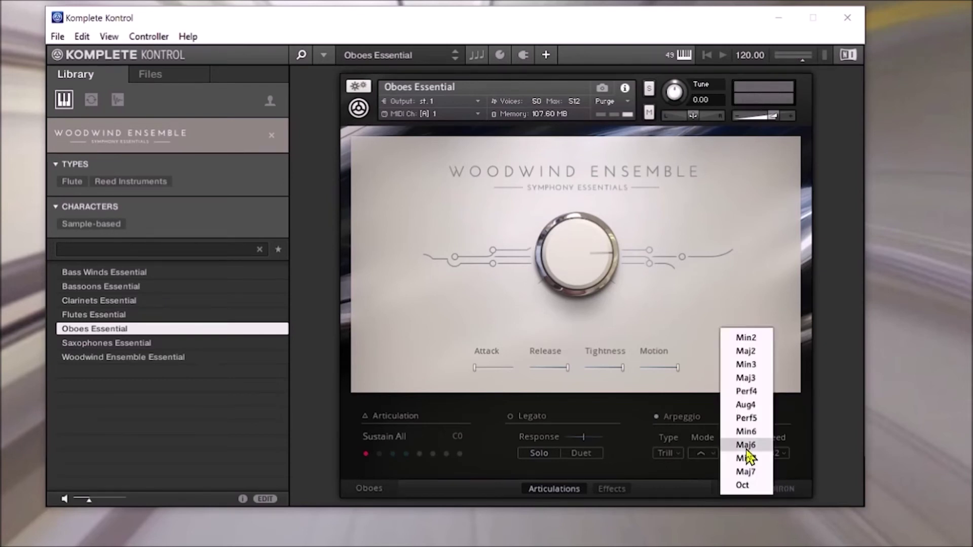
click(746, 337)
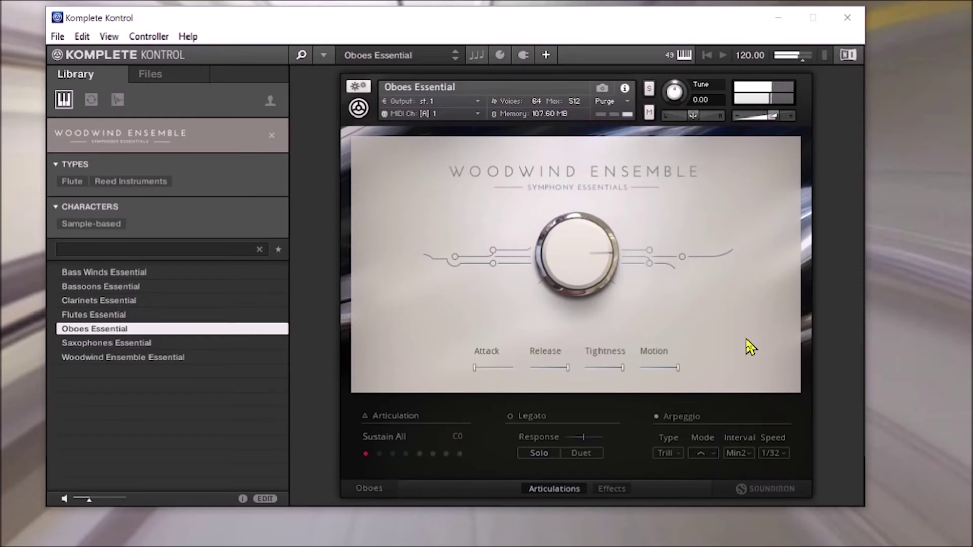
click(743, 451)
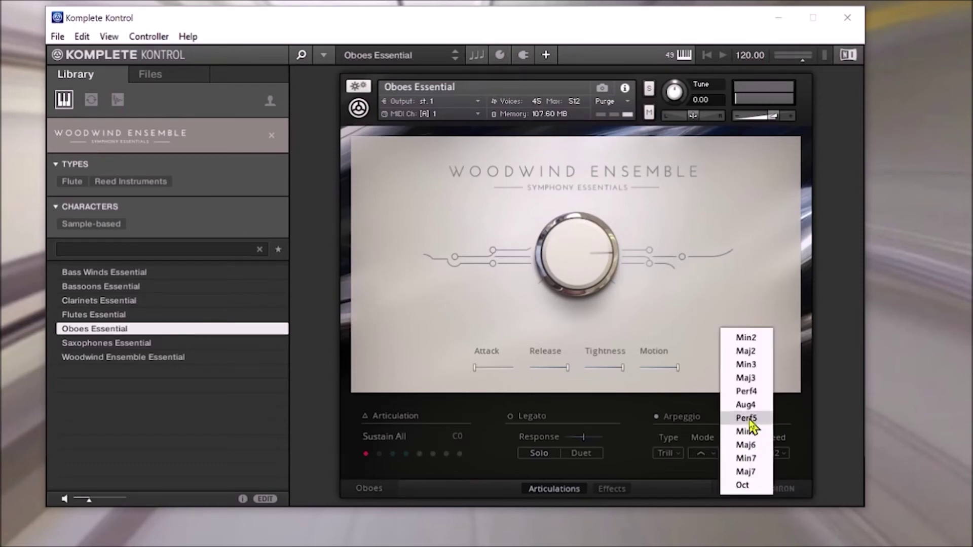
click(746, 418)
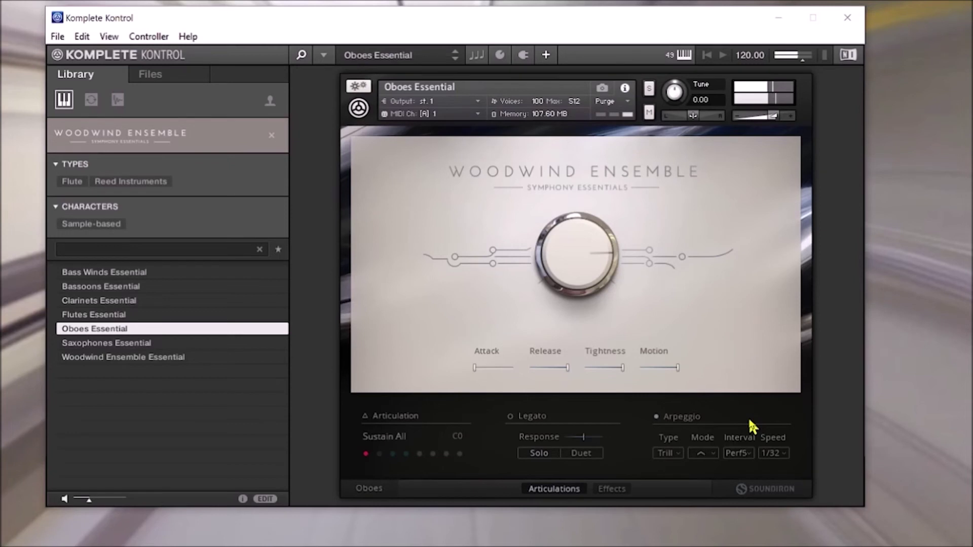
click(715, 454)
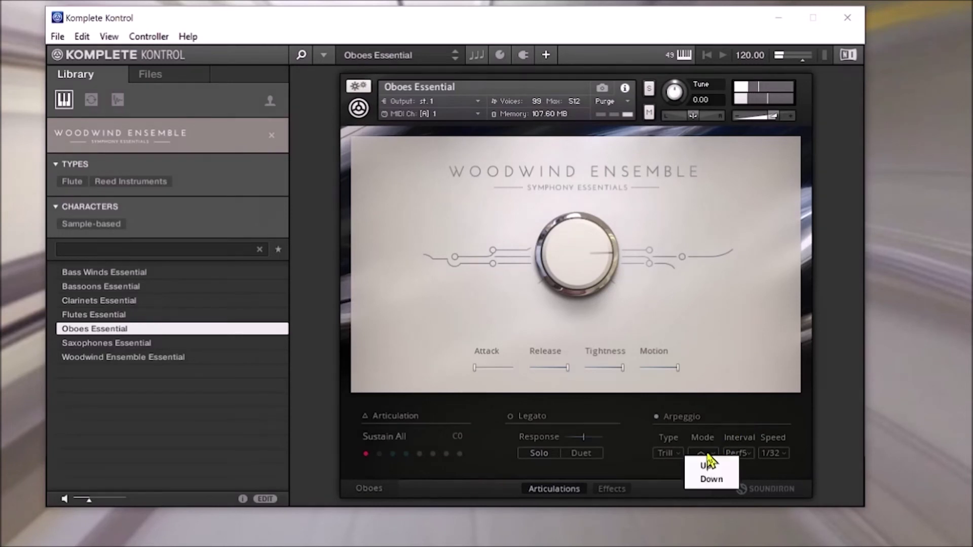
click(718, 429)
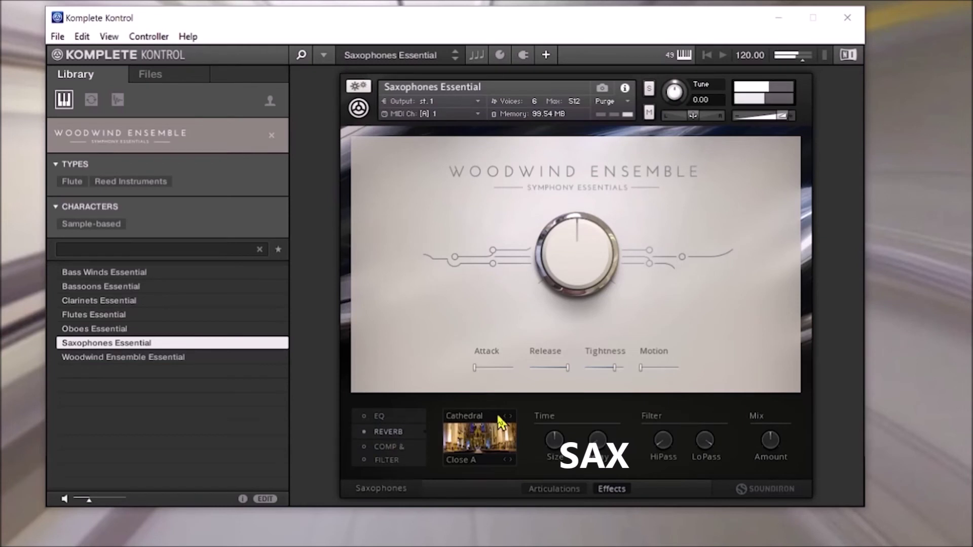
Set the saxophones' Cathedral reverb size to 100% and increase its mix amount
drag(559, 445, 566, 421)
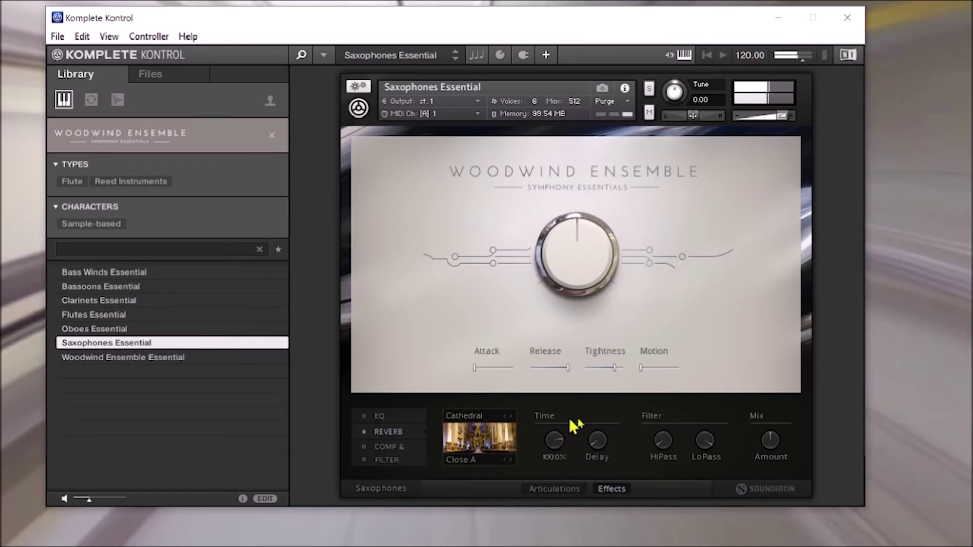
drag(773, 444, 758, 414)
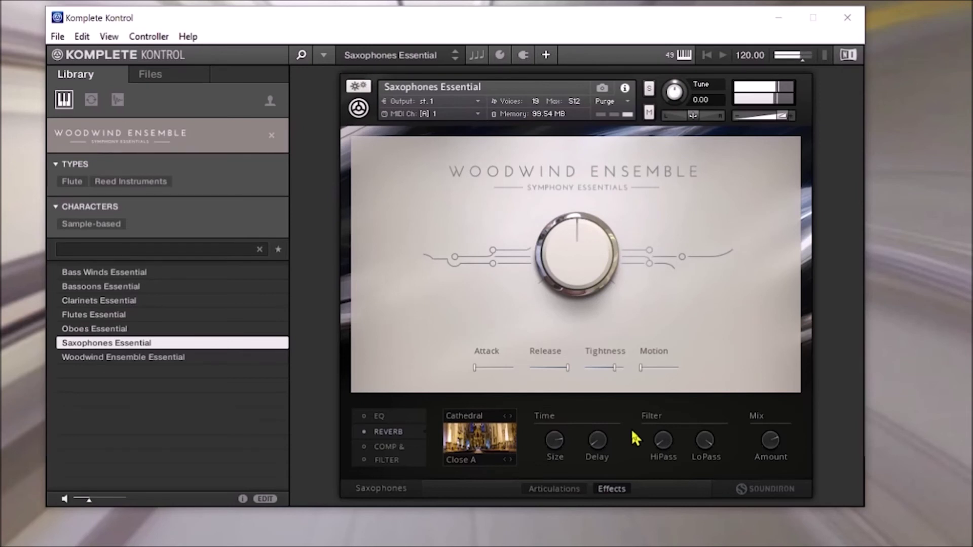
Load Woodwind Ensemble Essential and raise the Bass Winds level in its section setup
key(Down)
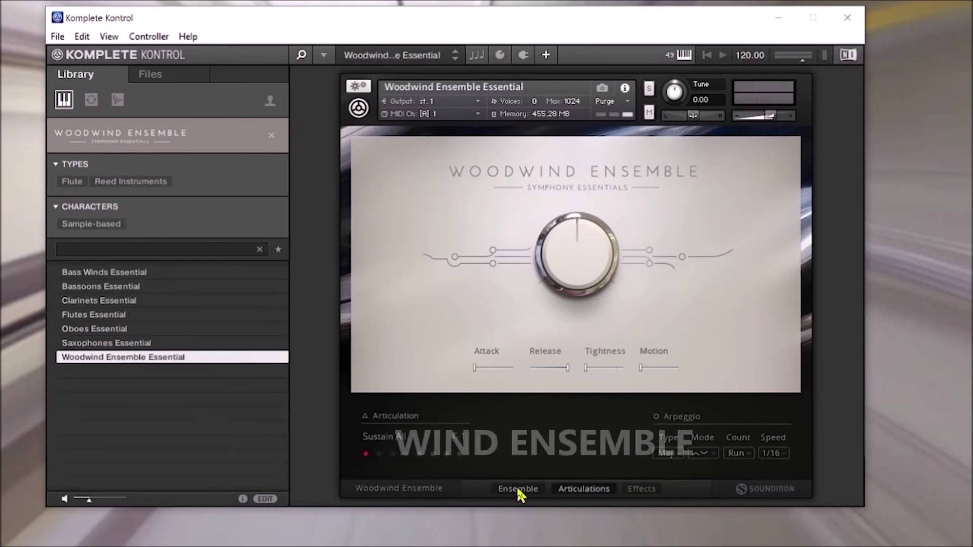
click(518, 489)
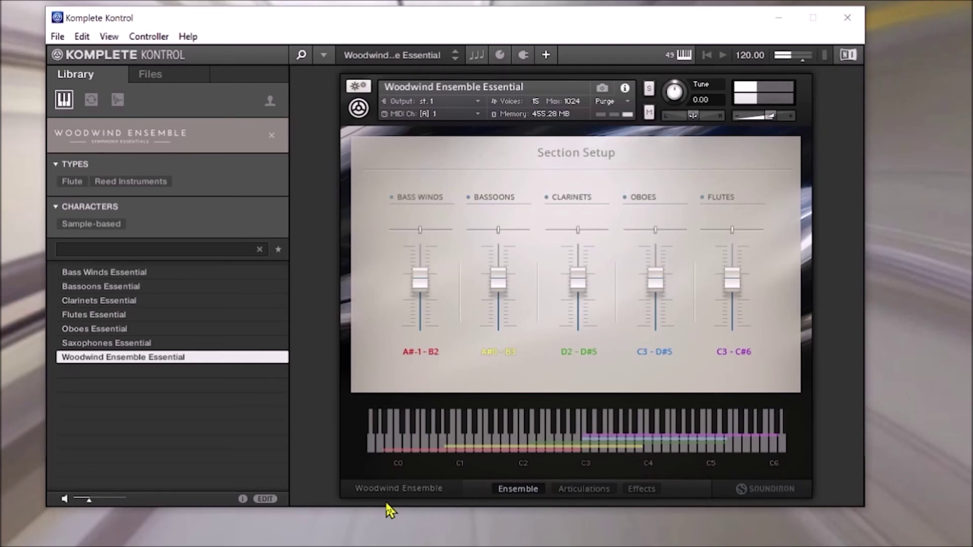
drag(421, 275, 442, 218)
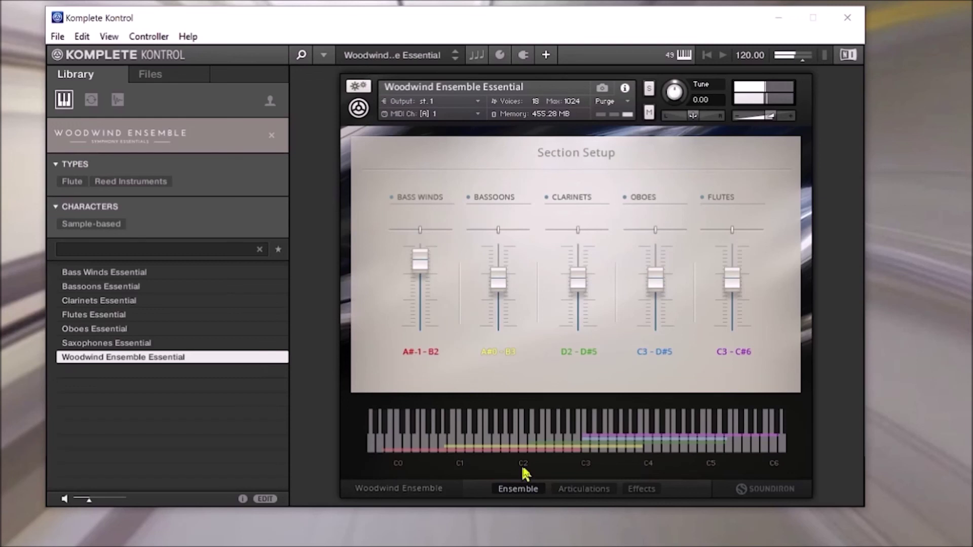
Return to the ensemble's articulation settings and turn up the large central knob
click(583, 492)
drag(586, 272, 610, 203)
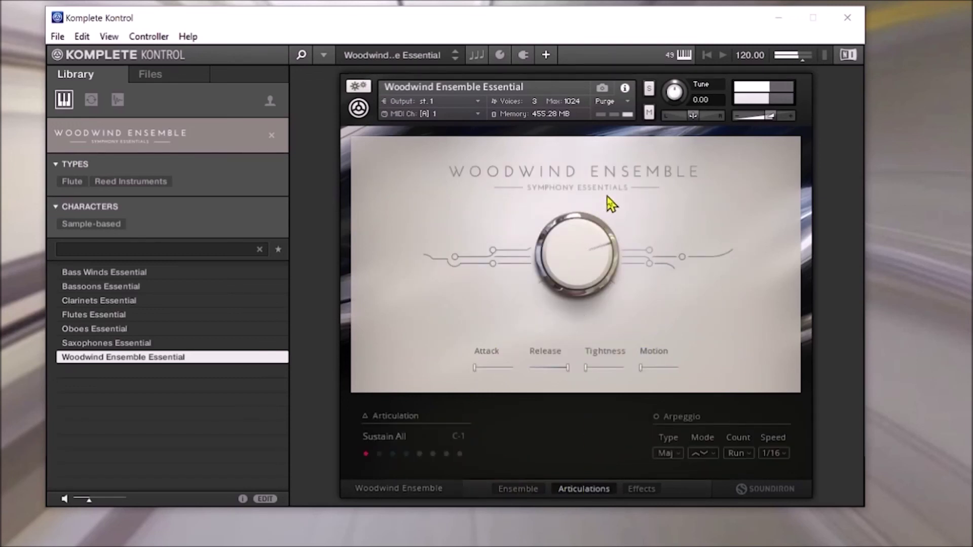